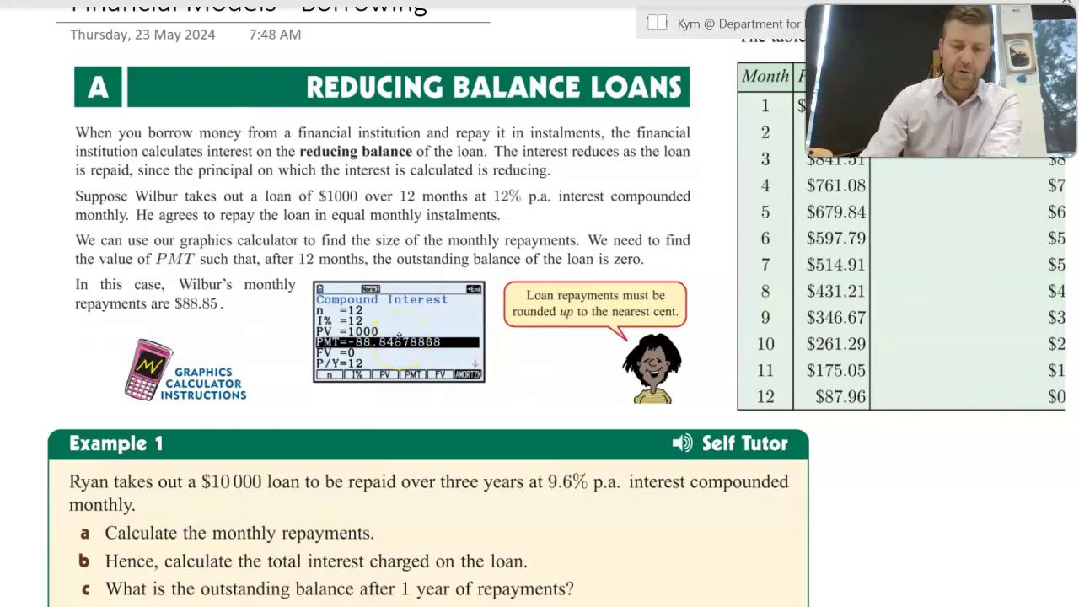
Step: Underline in blue pen the two-line sentence saying interest reduces as the principal is repaid
{"action": "left_click", "coordinate": [400, 336]}
{"action": "scroll", "coordinate": [399, 336], "scroll_direction": "up", "scroll_amount": 2}
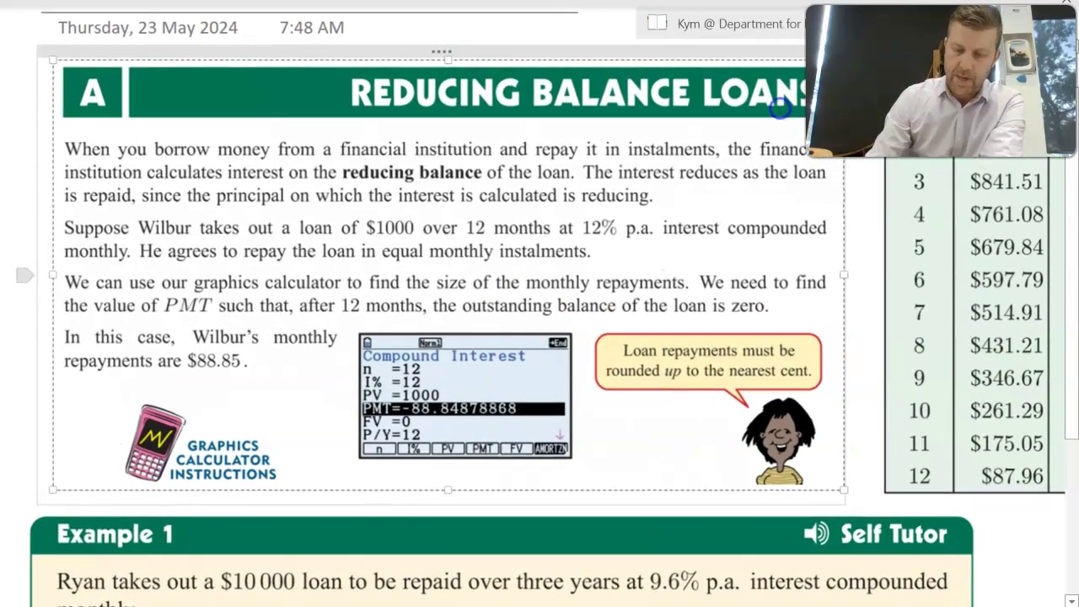
{"action": "left_click_drag", "start_coordinate": [583, 180], "coordinate": [790, 186]}
{"action": "left_click_drag", "start_coordinate": [65, 203], "coordinate": [651, 202]}
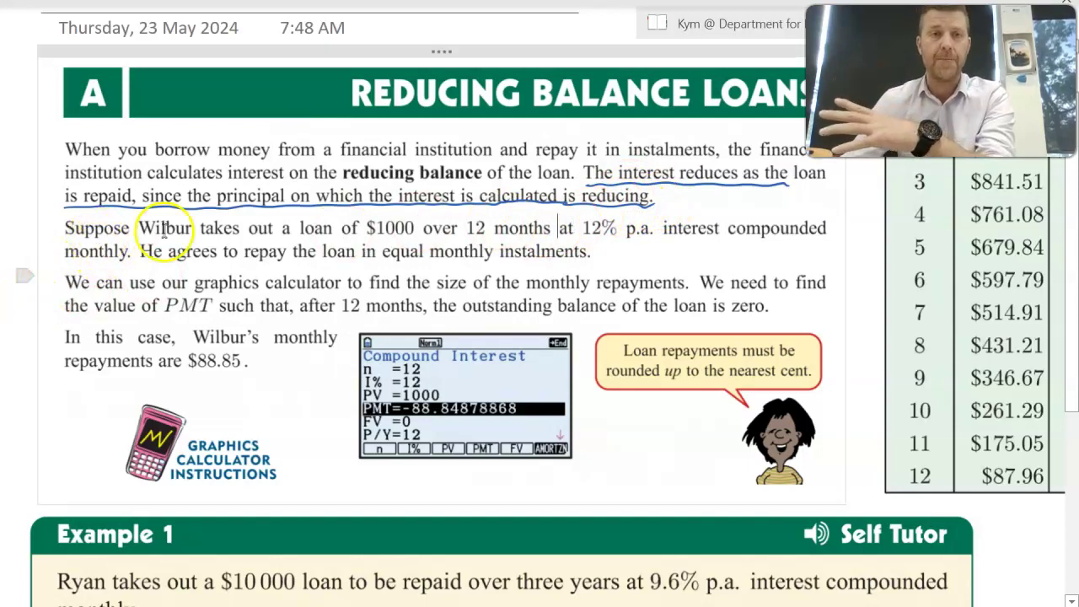
{"action": "left_click", "coordinate": [397, 230]}
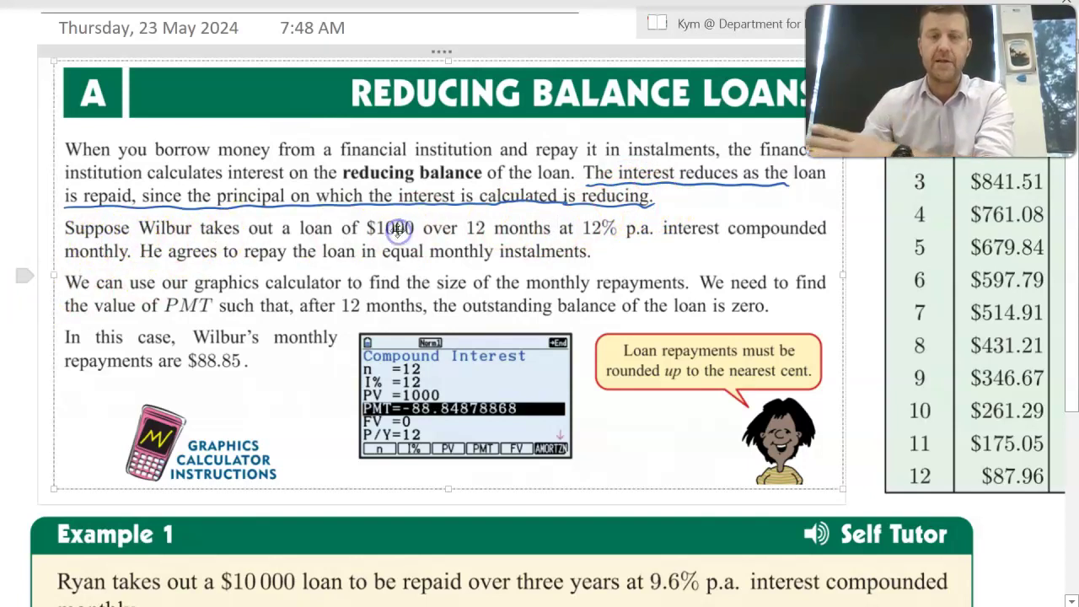
{"action": "left_click", "coordinate": [484, 227]}
{"action": "left_click", "coordinate": [617, 229]}
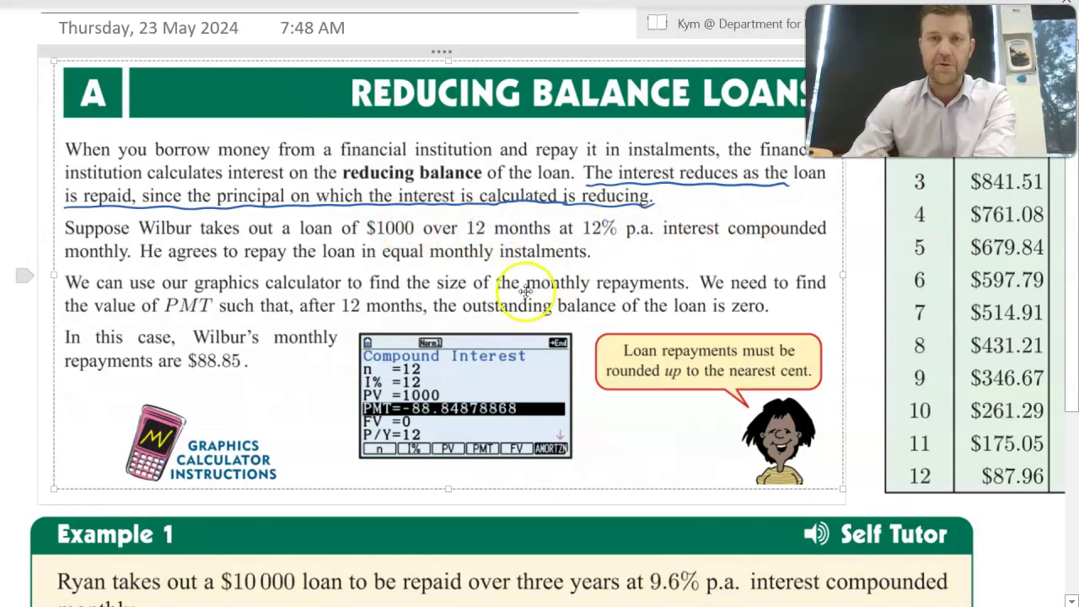
{"action": "left_click", "coordinate": [108, 255]}
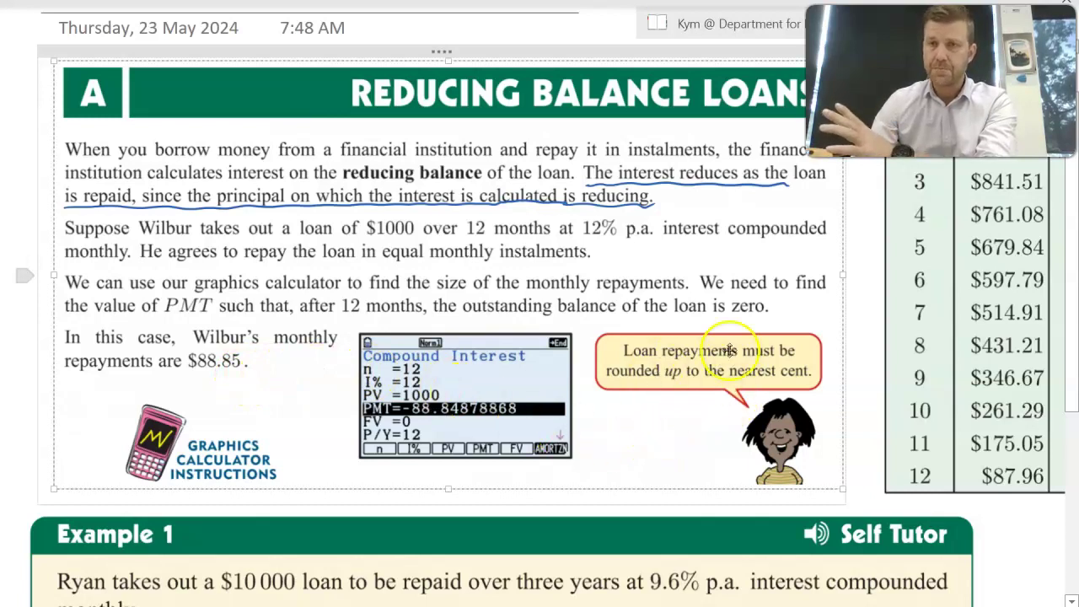
{"action": "left_click_drag", "start_coordinate": [724, 389], "coordinate": [739, 404]}
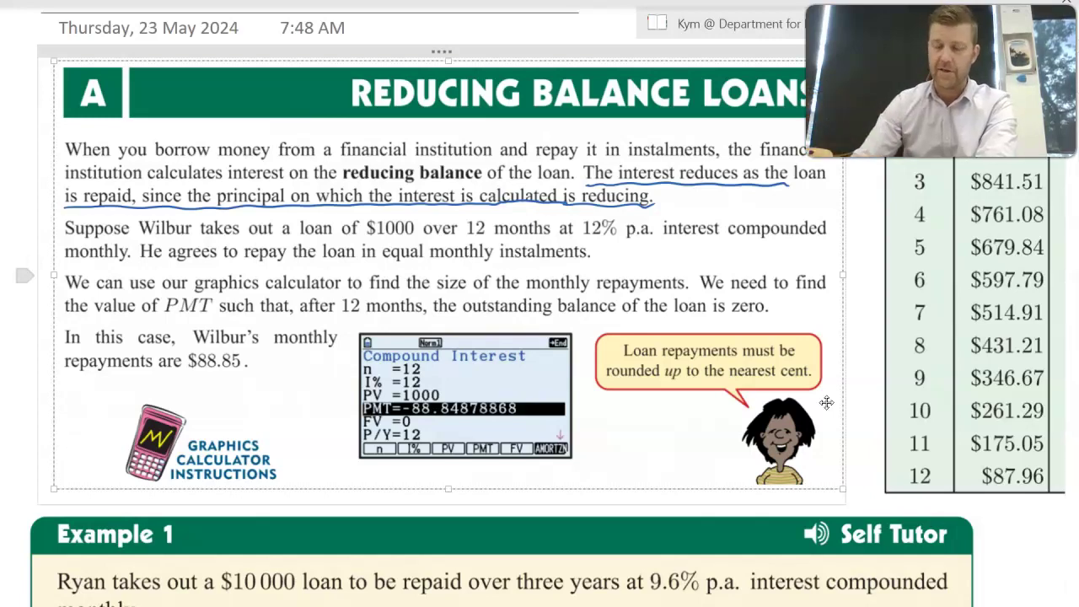
{"action": "scroll", "coordinate": [947, 250], "scroll_direction": "down", "scroll_amount": 2}
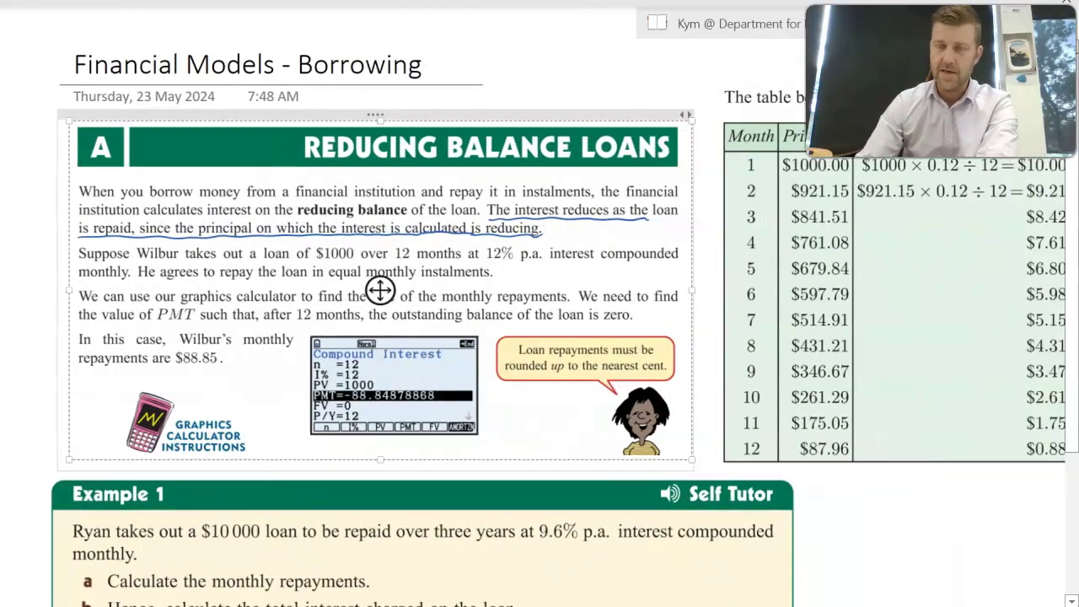
Step: Pan left and enlarge the repayment table to show all 12 months down to a $0.00 balance
{"action": "left_click_drag", "start_coordinate": [870, 316], "coordinate": [578, 335]}
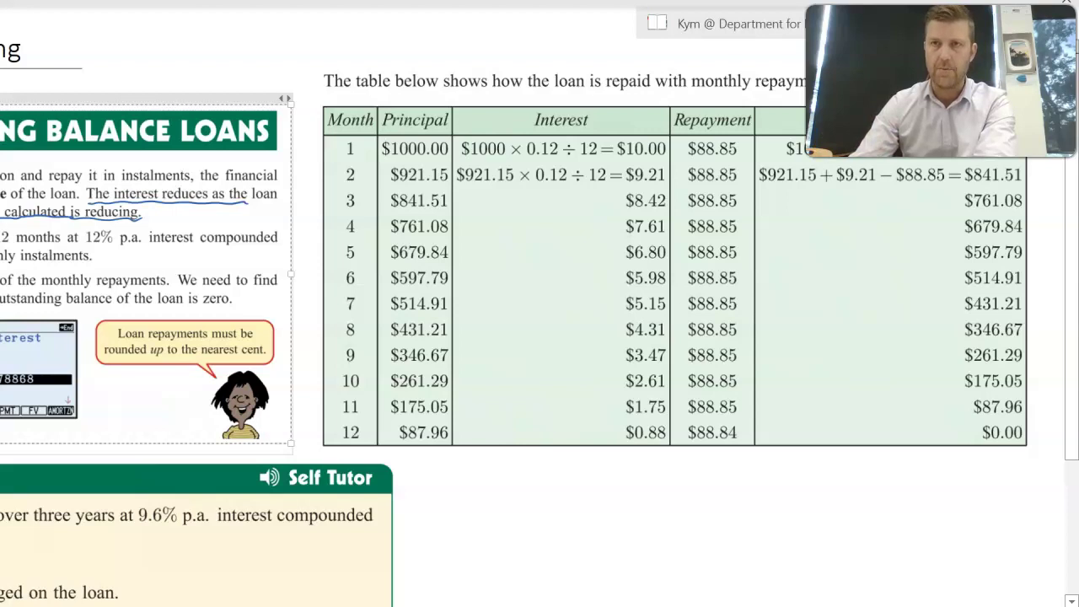
{"action": "scroll", "coordinate": [939, 385], "scroll_direction": "up", "scroll_amount": 2}
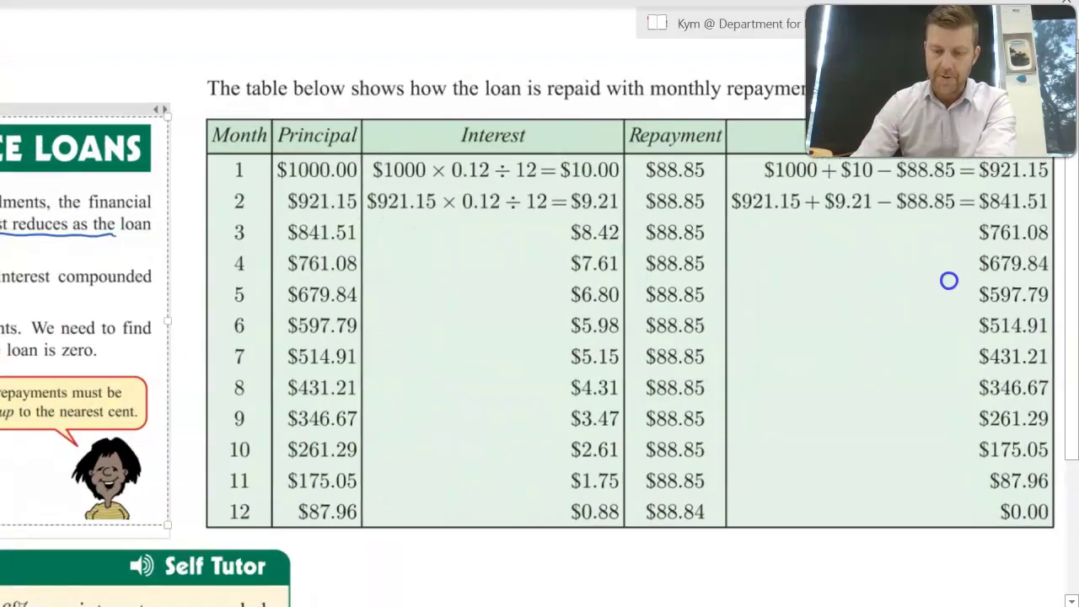
{"action": "scroll", "coordinate": [949, 281], "scroll_direction": "up", "scroll_amount": 1}
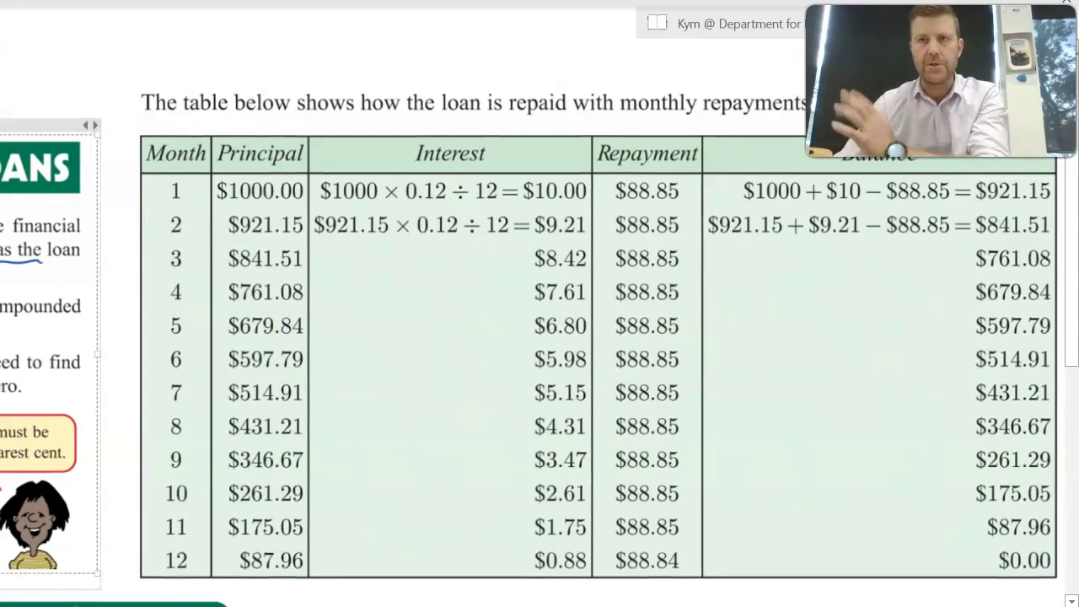
{"action": "left_click", "coordinate": [177, 193]}
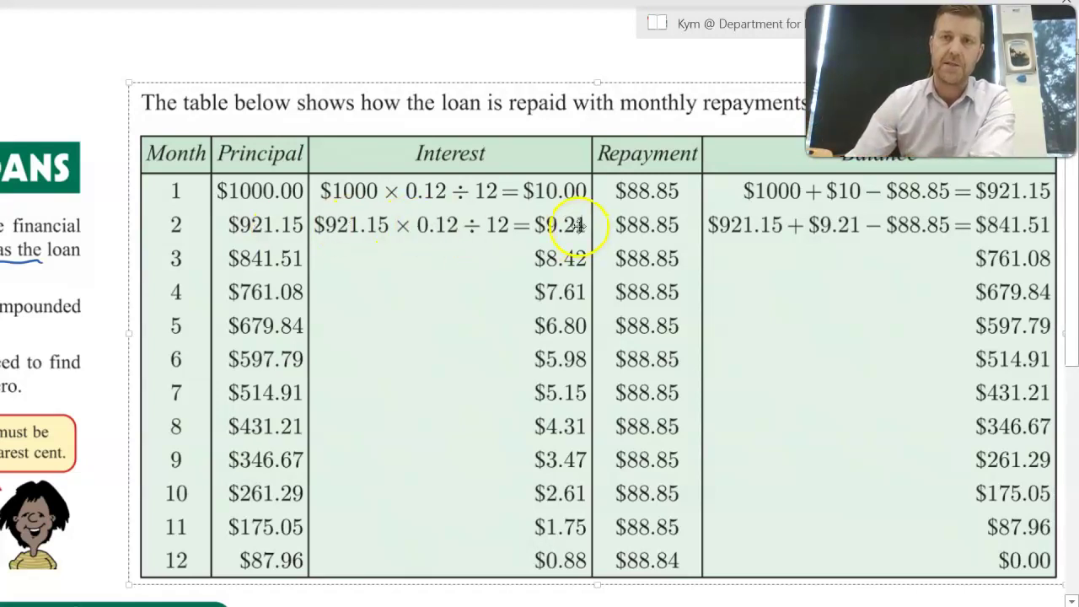
{"action": "left_click", "coordinate": [582, 193]}
{"action": "left_click", "coordinate": [577, 258]}
{"action": "mouse_move", "coordinate": [577, 258]}
{"action": "left_mouse_down"}
{"action": "mouse_move", "coordinate": [568, 388]}
{"action": "mouse_move", "coordinate": [581, 432]}
{"action": "mouse_move", "coordinate": [572, 426]}
{"action": "left_mouse_up"}
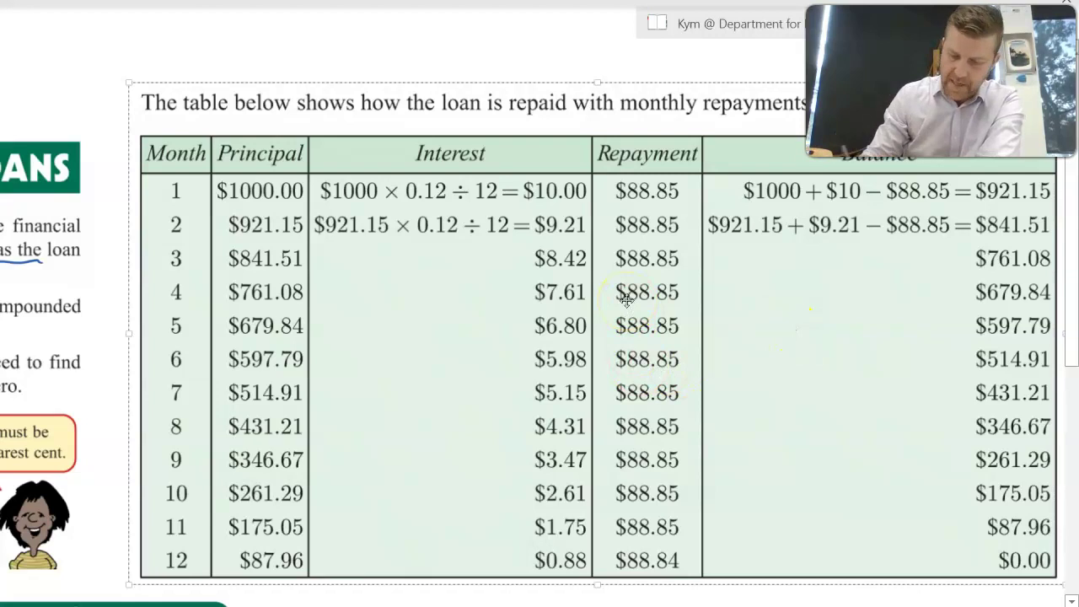
Step: Circle the $514.91 month 6 balance and rule a blue line beneath row 6
{"action": "mouse_move", "coordinate": [1036, 345]}
{"action": "left_mouse_down"}
{"action": "mouse_move", "coordinate": [1077, 345]}
{"action": "mouse_move", "coordinate": [965, 354]}
{"action": "mouse_move", "coordinate": [1053, 342]}
{"action": "left_mouse_up"}
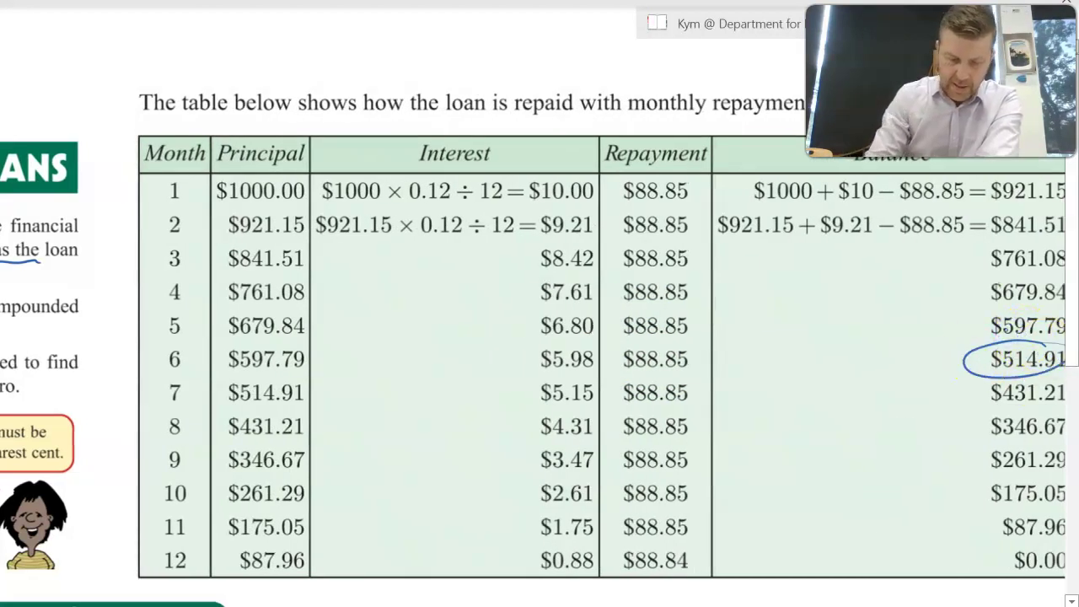
{"action": "mouse_move", "coordinate": [168, 375]}
{"action": "left_mouse_down"}
{"action": "mouse_move", "coordinate": [511, 386]}
{"action": "mouse_move", "coordinate": [1012, 369]}
{"action": "left_mouse_up"}
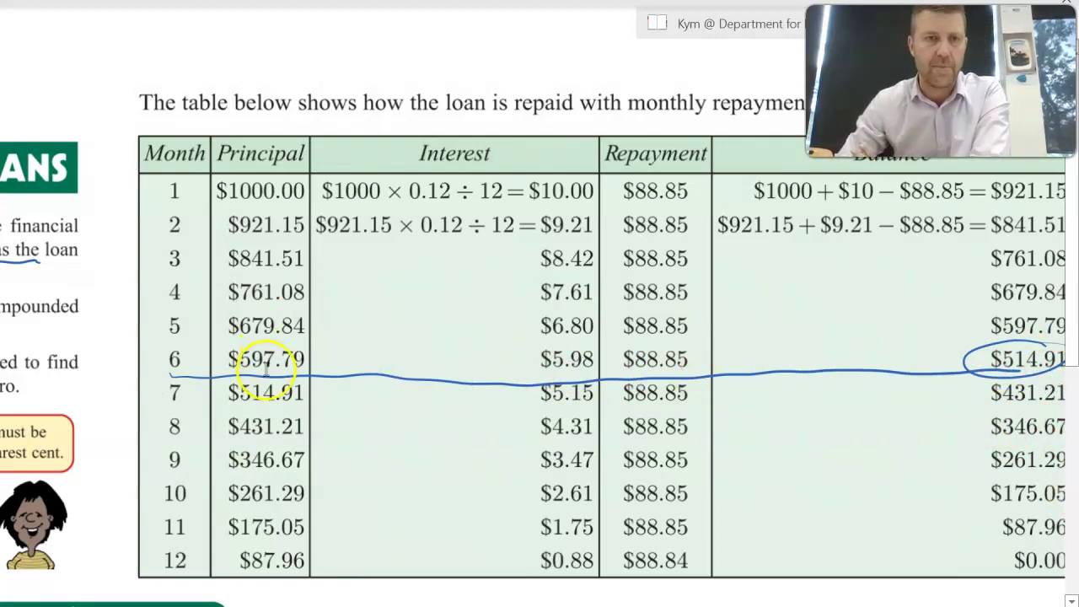
{"action": "left_click", "coordinate": [260, 401]}
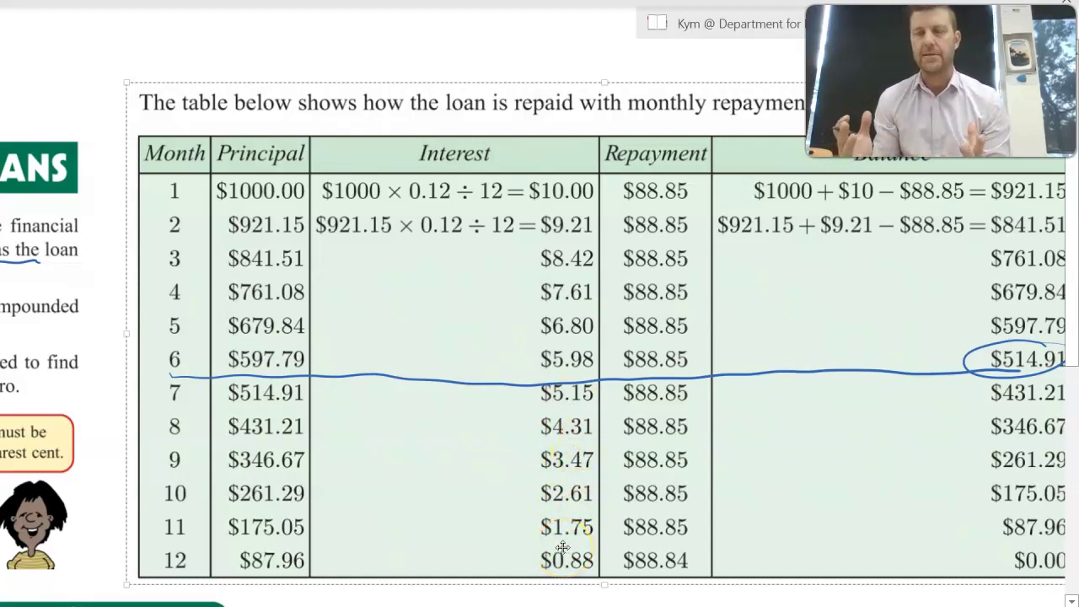
{"action": "left_click", "coordinate": [182, 363]}
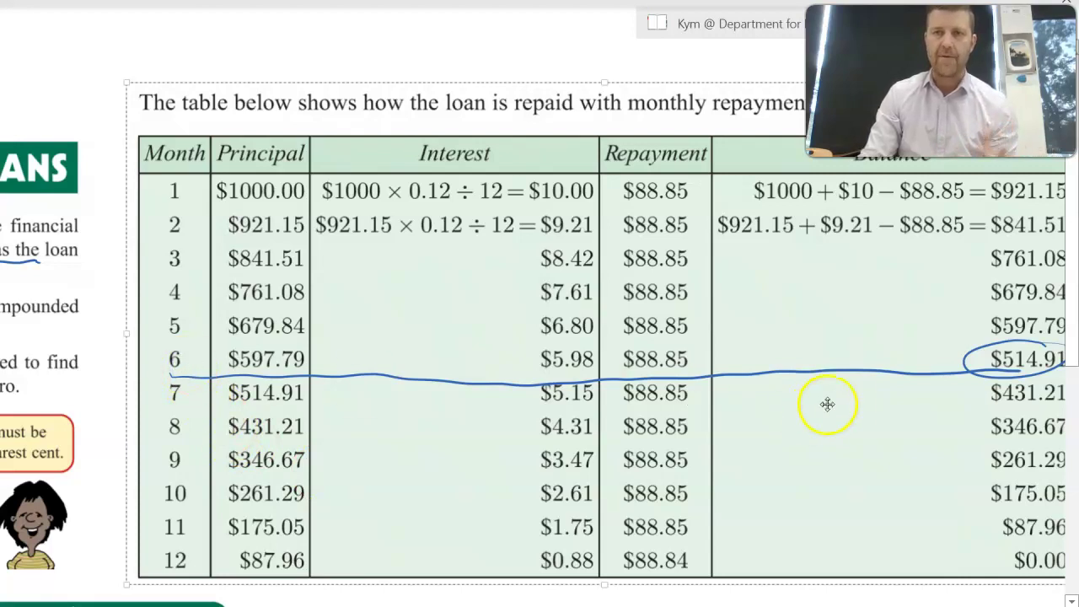
{"action": "left_click", "coordinate": [953, 359]}
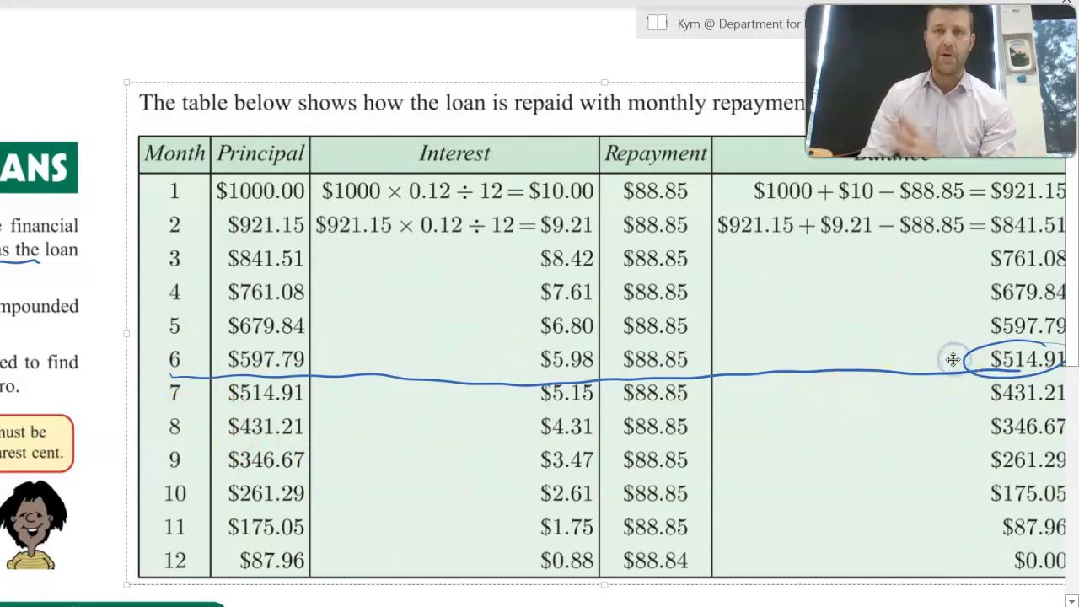
Step: Scroll down so the Example 1 box sits at the top with empty working space below
{"action": "scroll", "coordinate": [953, 362], "scroll_direction": "down", "scroll_amount": 5}
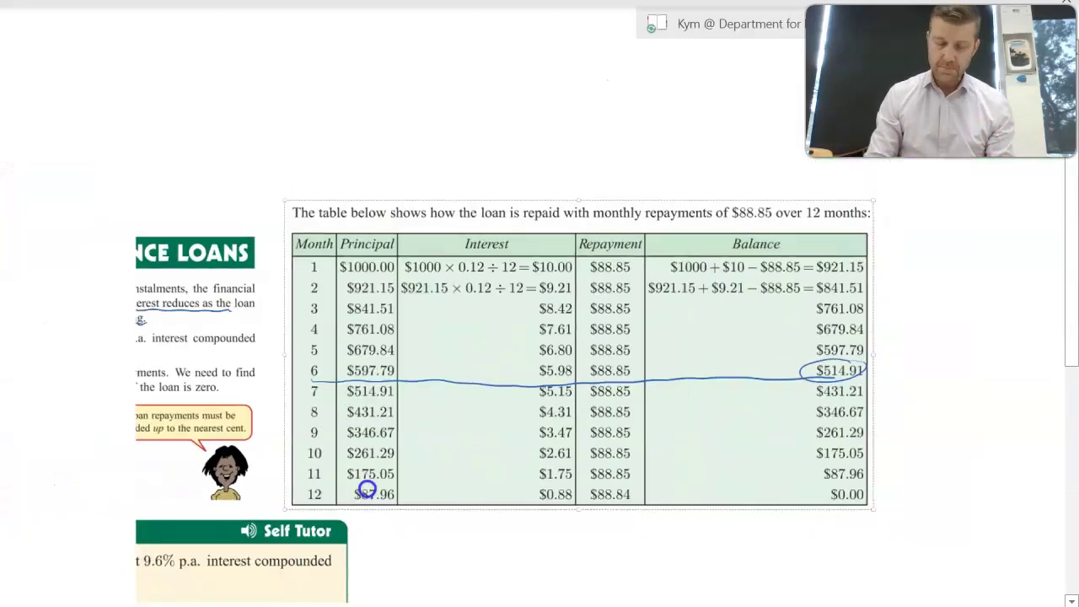
{"action": "left_click_drag", "start_coordinate": [564, 409], "coordinate": [800, 327]}
{"action": "scroll", "coordinate": [800, 327], "scroll_direction": "up", "scroll_amount": 3}
{"action": "left_click_drag", "start_coordinate": [626, 435], "coordinate": [160, 380]}
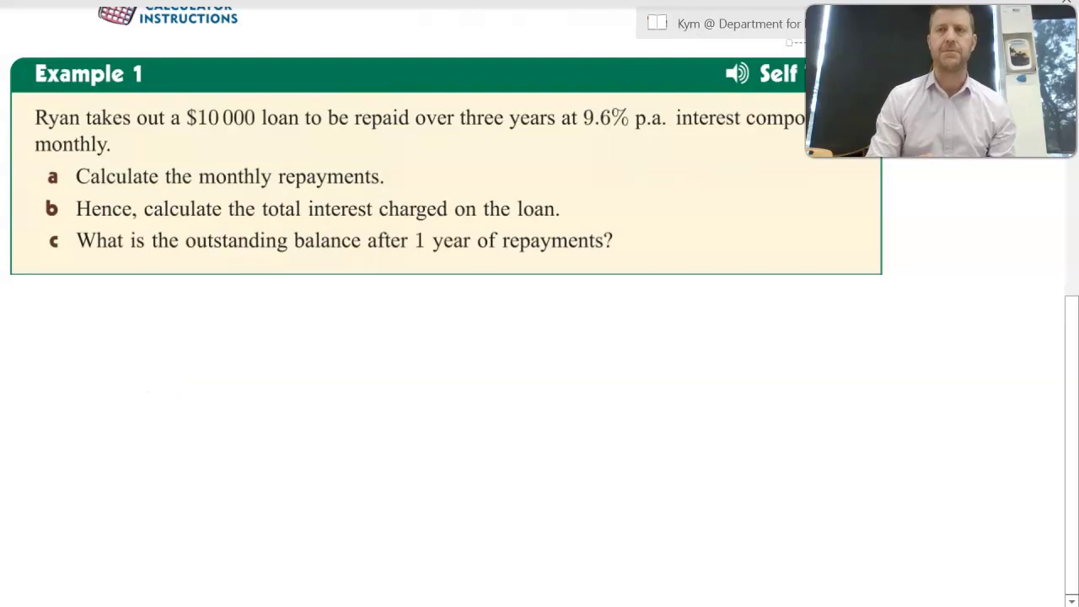
{"action": "scroll", "coordinate": [159, 412], "scroll_direction": "down", "scroll_amount": 1}
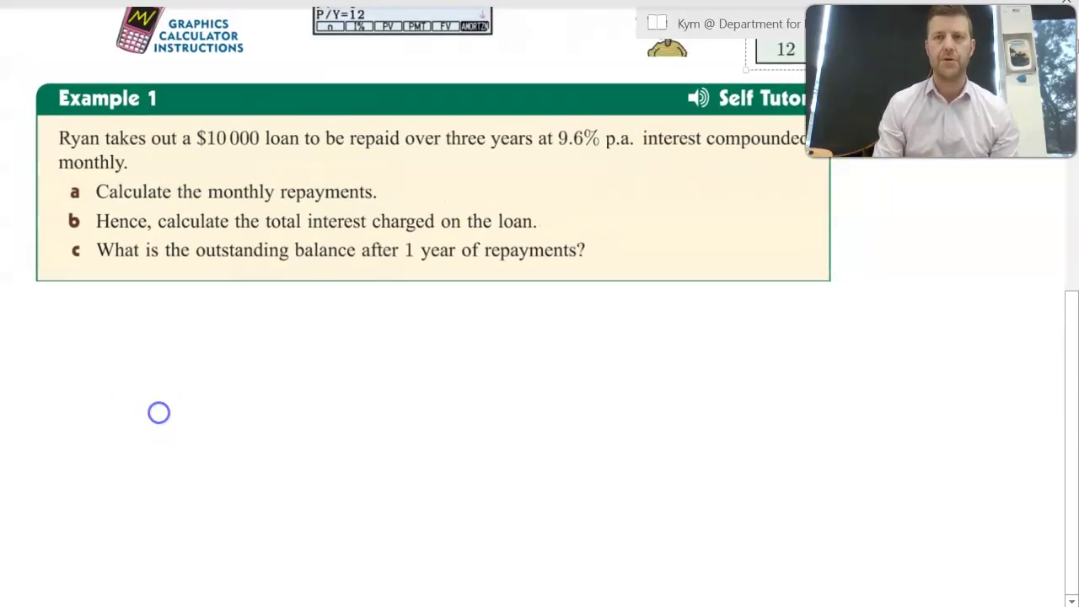
{"action": "left_click_drag", "start_coordinate": [590, 358], "coordinate": [578, 343]}
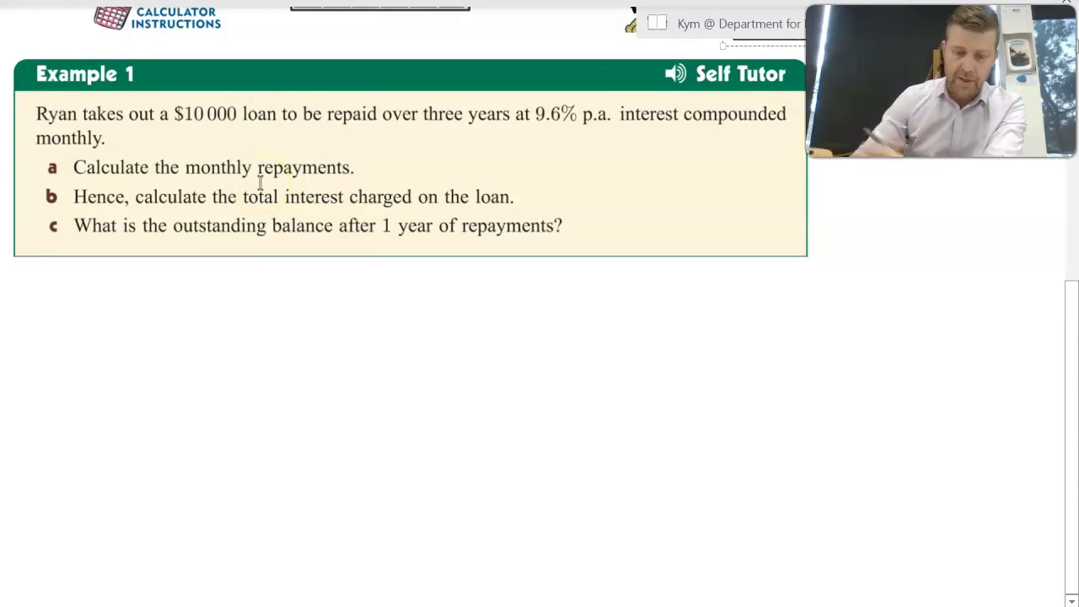
Step: Handwrite 'PMT' beside part a and 'n = 3 × 12' beneath the Example 1 box
{"action": "mouse_move", "coordinate": [374, 176]}
{"action": "left_mouse_down"}
{"action": "mouse_move", "coordinate": [383, 159]}
{"action": "mouse_move", "coordinate": [403, 171]}
{"action": "left_mouse_up"}
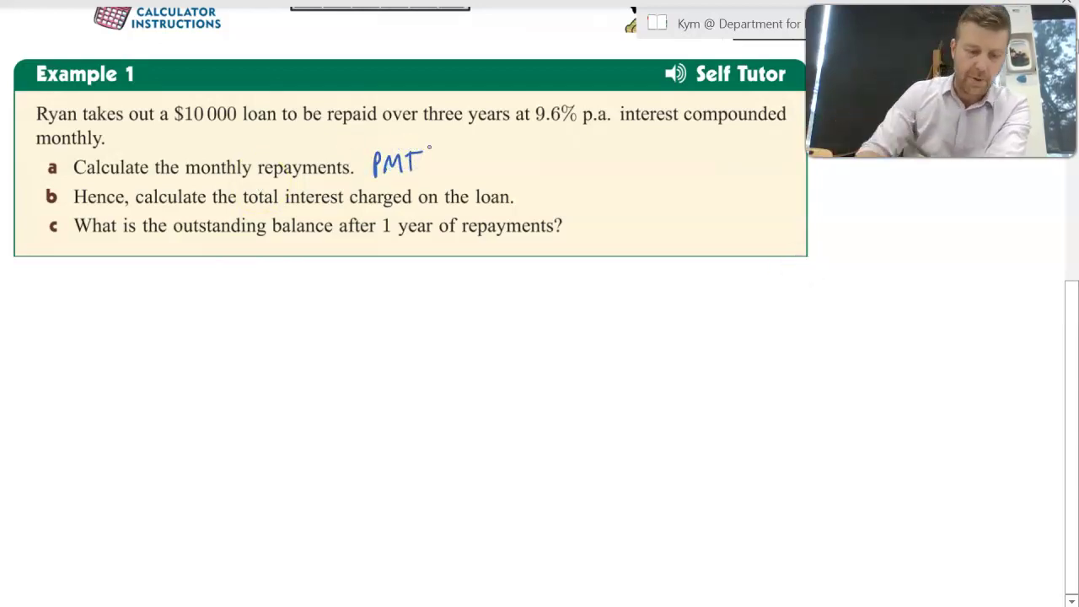
{"action": "left_click_drag", "start_coordinate": [24, 290], "coordinate": [53, 274]}
{"action": "mouse_move", "coordinate": [44, 284]}
{"action": "left_mouse_down"}
{"action": "mouse_move", "coordinate": [75, 271]}
{"action": "mouse_move", "coordinate": [71, 290]}
{"action": "mouse_move", "coordinate": [109, 291]}
{"action": "left_mouse_up"}
{"action": "left_click_drag", "start_coordinate": [116, 271], "coordinate": [134, 290]}
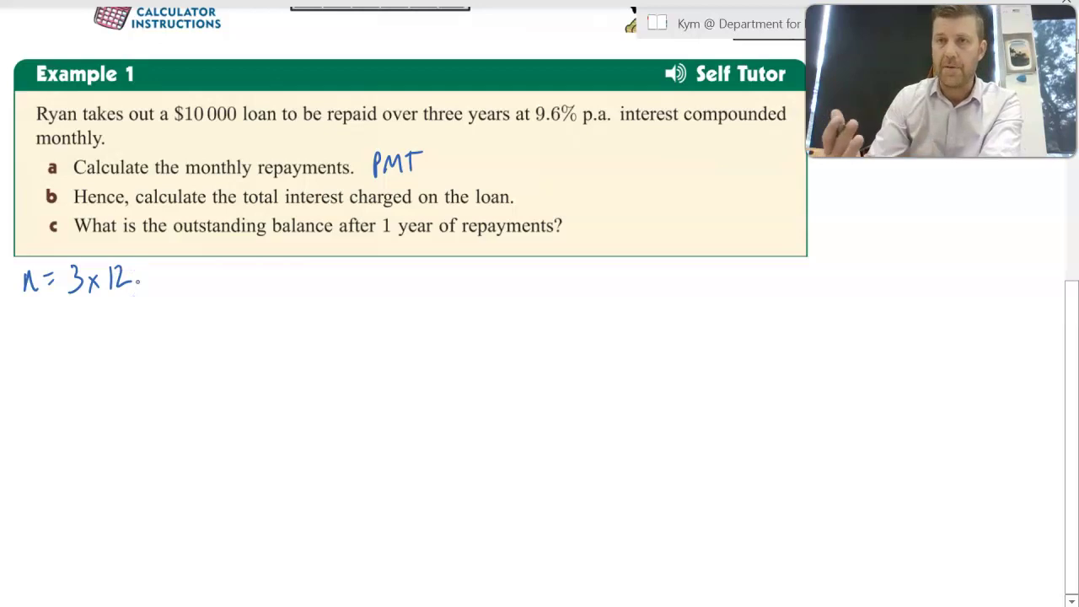